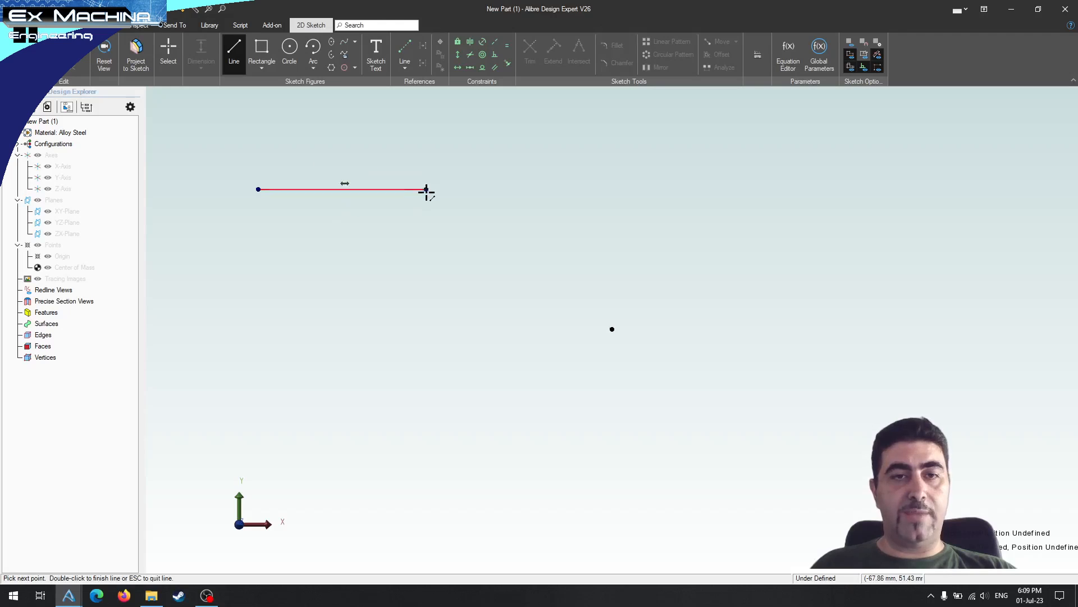
# Finish the upper line and sketch a second, separate horizontal line below and mostly to the right of the origin
pyautogui.press('Escape')
pyautogui.click(552, 388)
pyautogui.click(796, 387)
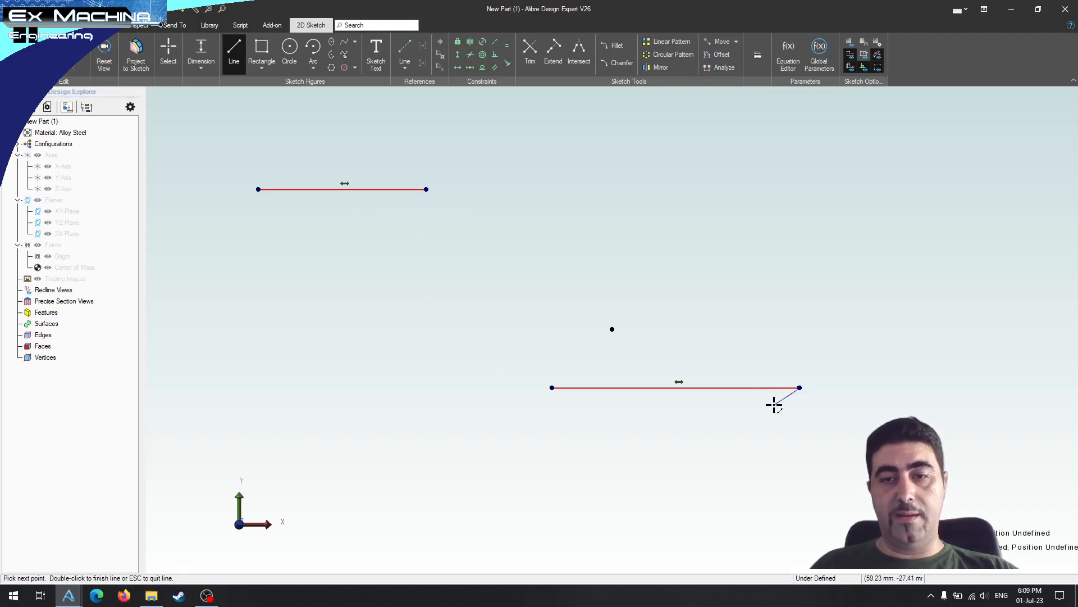
pyautogui.press('Escape')
pyautogui.scroll(-3, 507, 280)
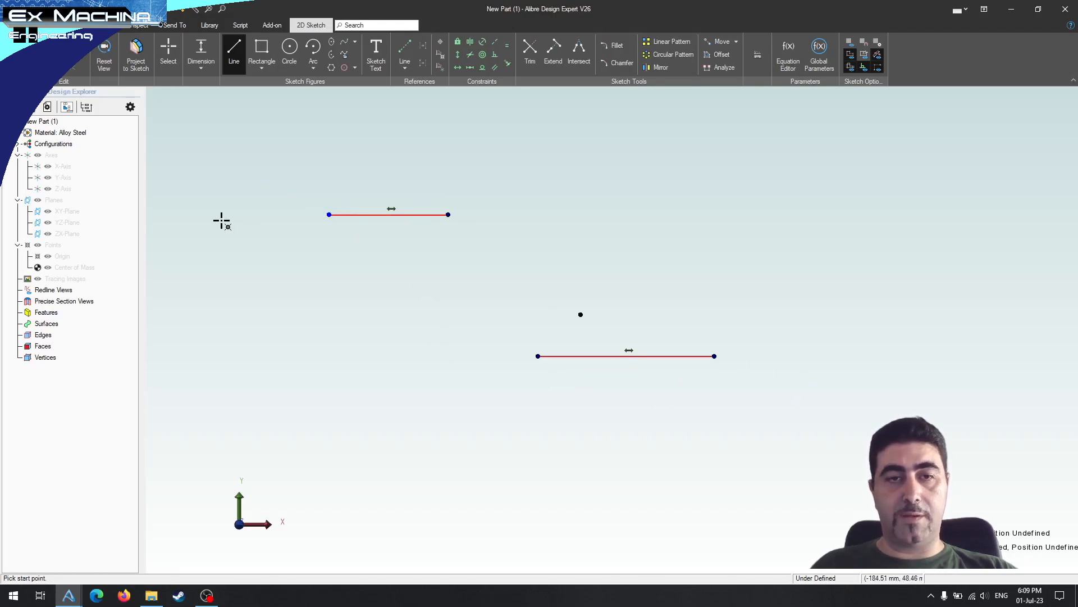
pyautogui.press('Escape')
# Reposition the endpoints of both horizontal lines, moving the upper line farther from the origin and extending the lower line outward
pyautogui.moveTo(330, 215); pyautogui.dragTo(220, 219)
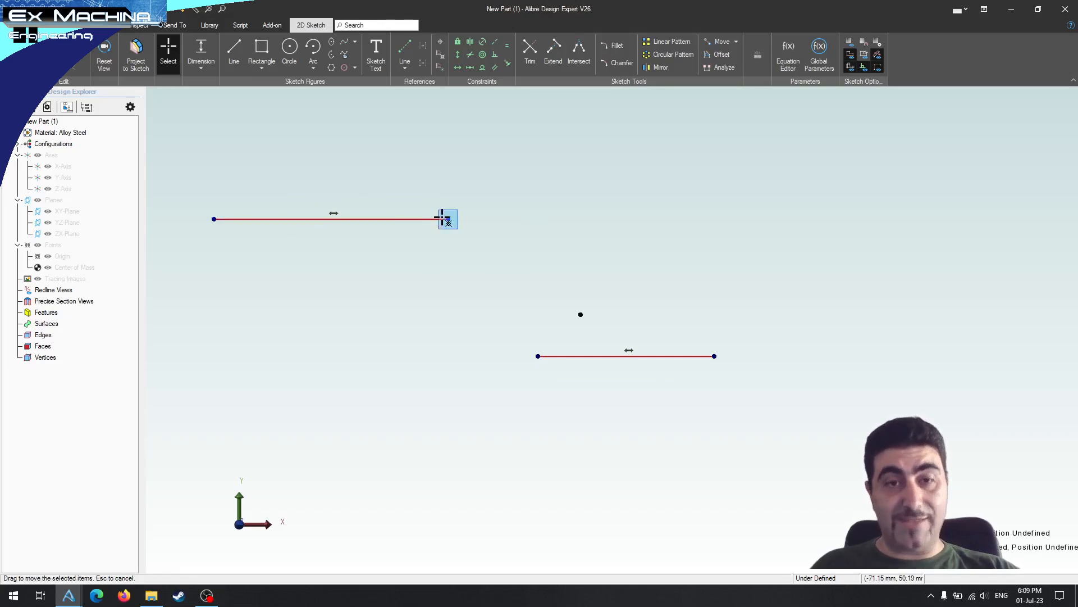
pyautogui.moveTo(444, 219); pyautogui.dragTo(349, 229)
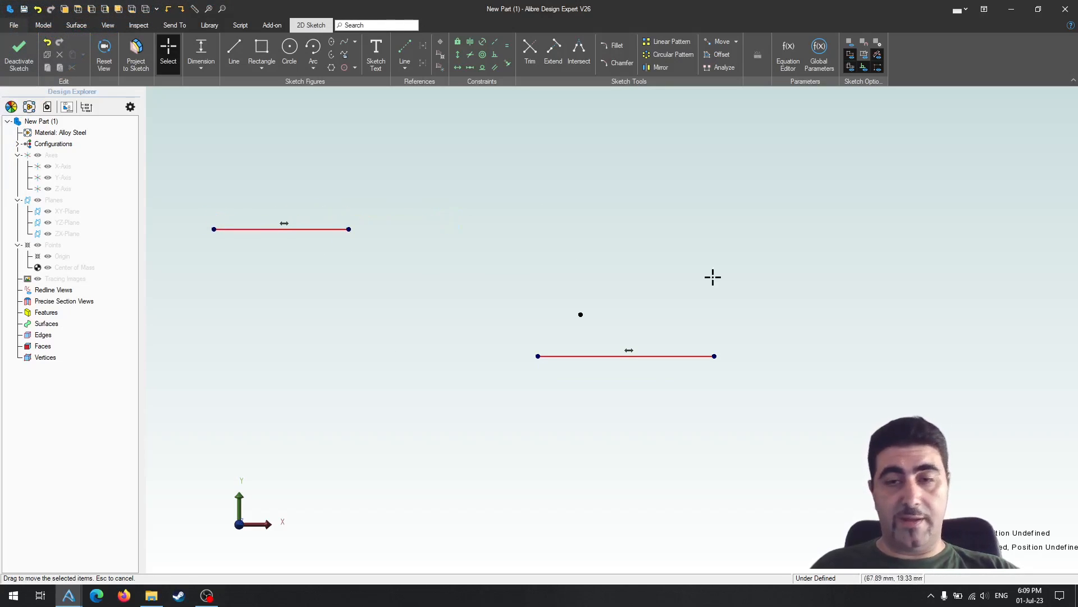
pyautogui.moveTo(537, 356); pyautogui.dragTo(562, 364)
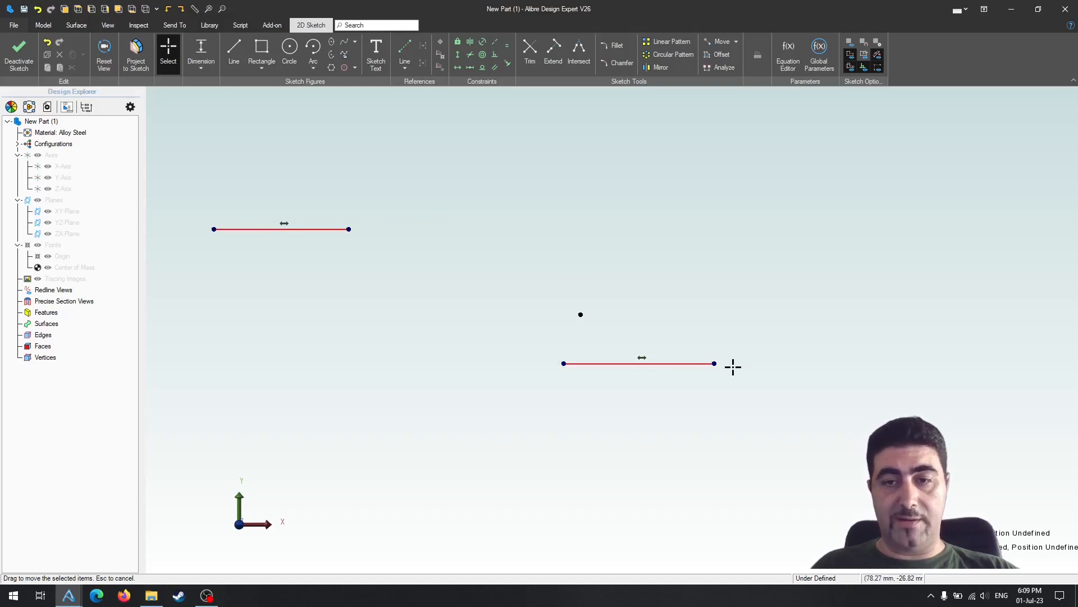
pyautogui.moveTo(715, 363); pyautogui.dragTo(804, 368)
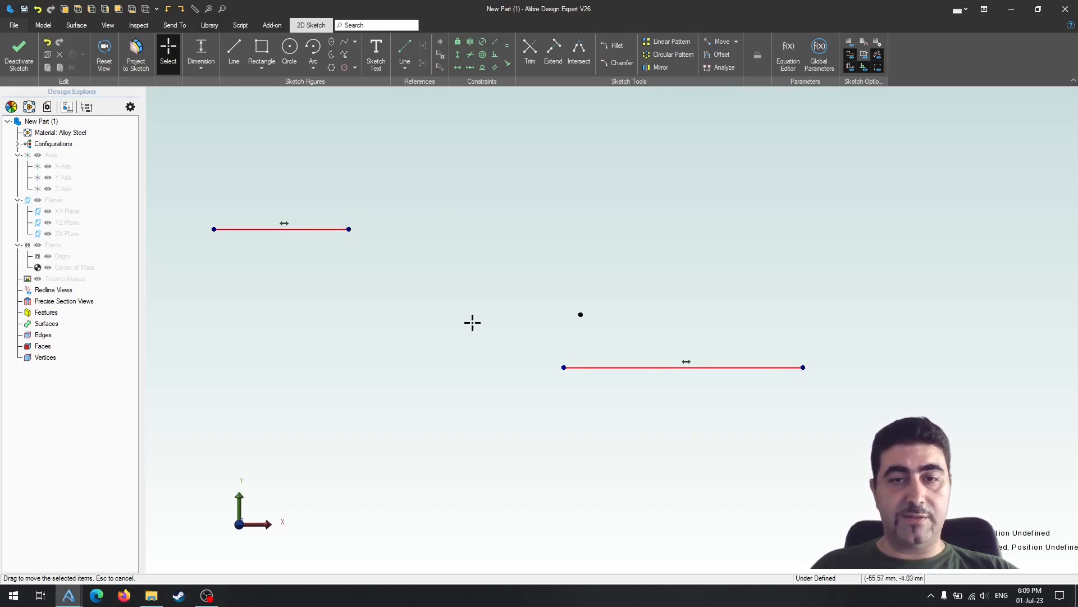
# Finish the 2D sketch, ignoring the open-sketch problem, and clear the selection
pyautogui.click(19, 54)
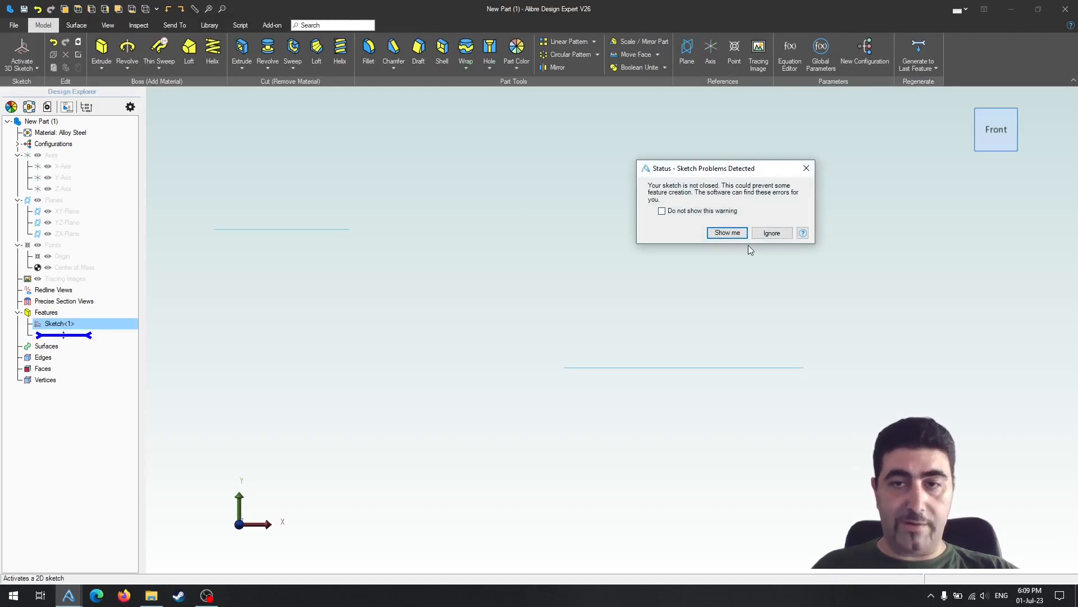
pyautogui.click(776, 231)
pyautogui.click(516, 251)
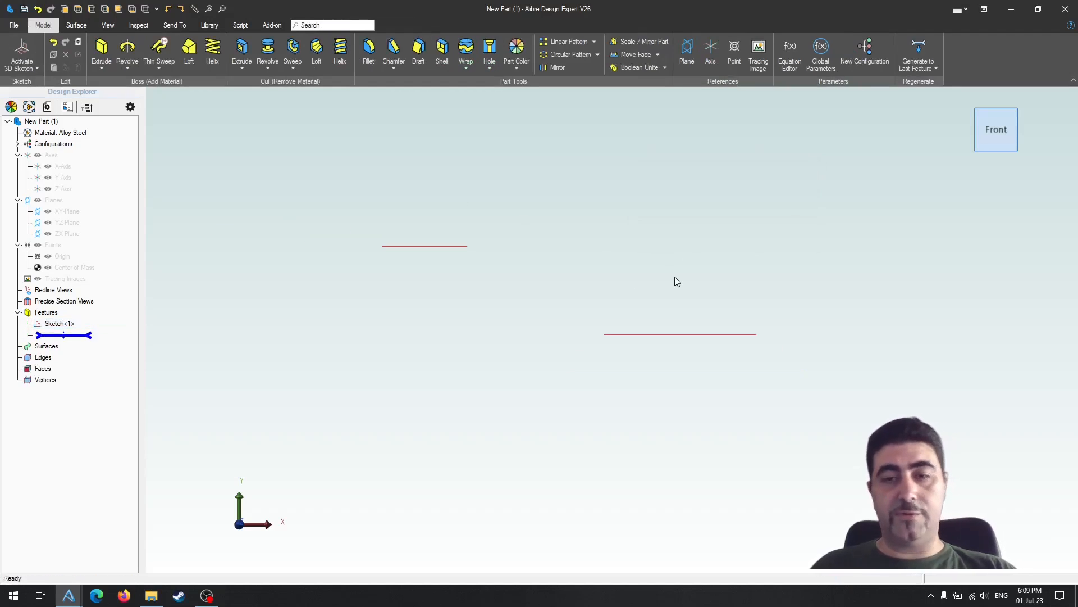
# Start a 3D sketch and draw a four-point spline in the gap between the two lines without touching either one
pyautogui.moveTo(675, 278)
pyautogui.mouseDown(button='middle')
pyautogui.moveTo(582, 304)
pyautogui.moveTo(565, 279)
pyautogui.mouseUp(button='middle')
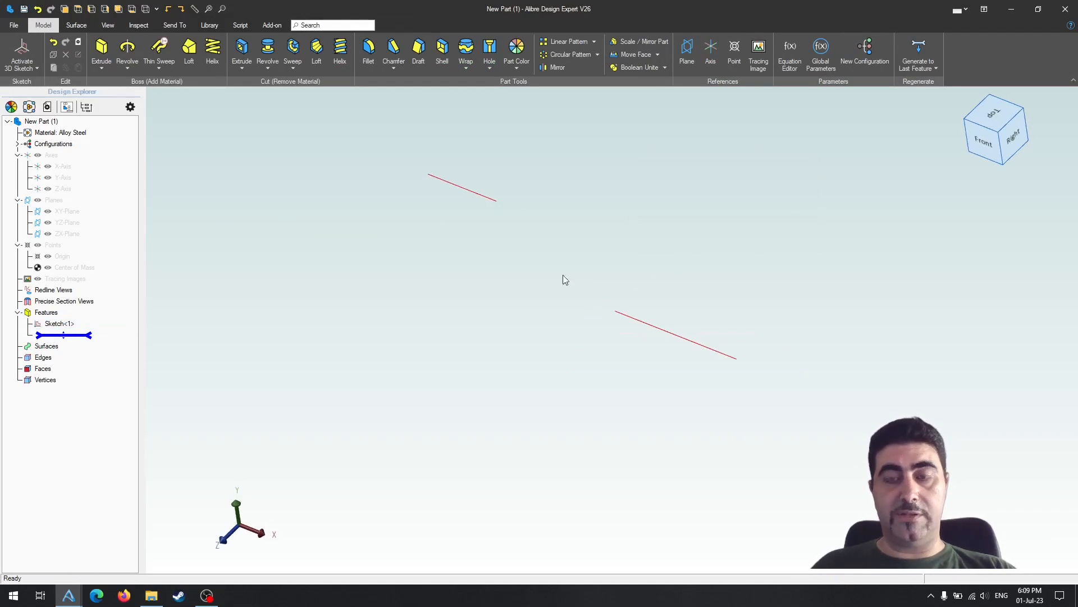
pyautogui.click(22, 52)
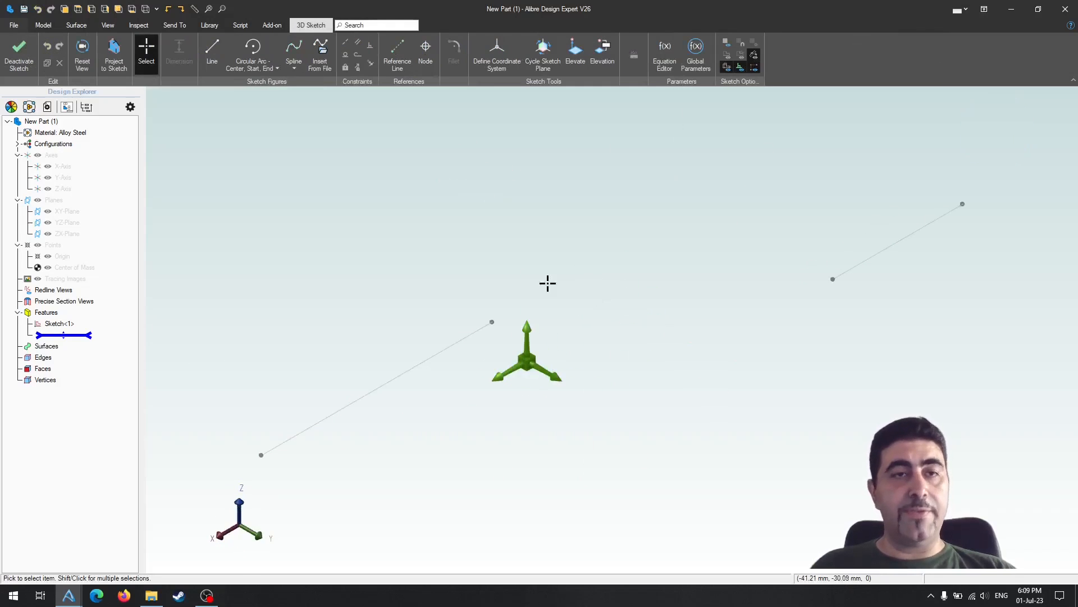
pyautogui.click(294, 48)
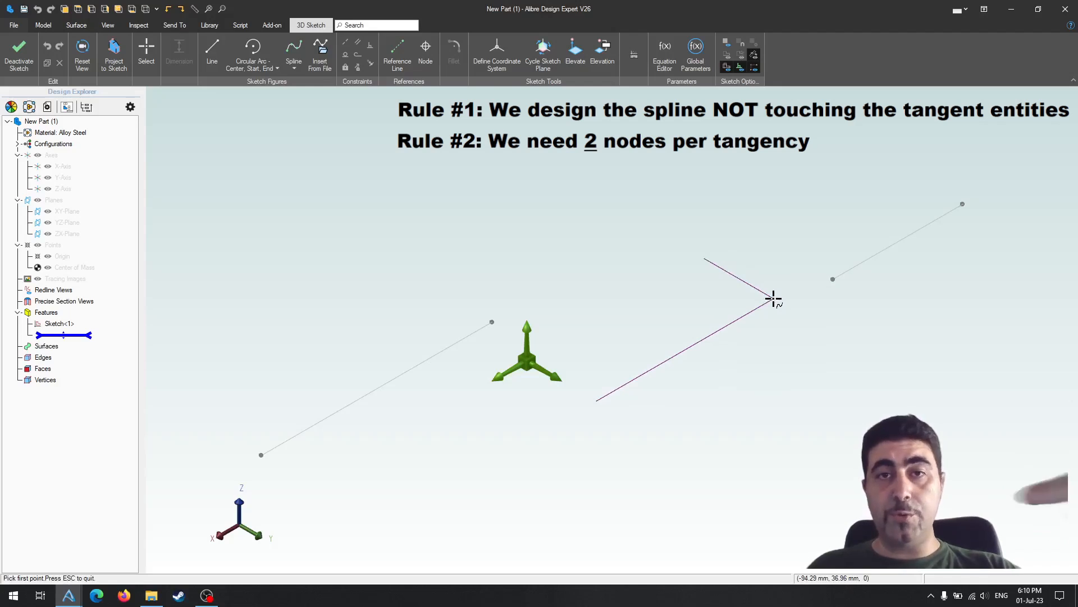
pyautogui.click(811, 285)
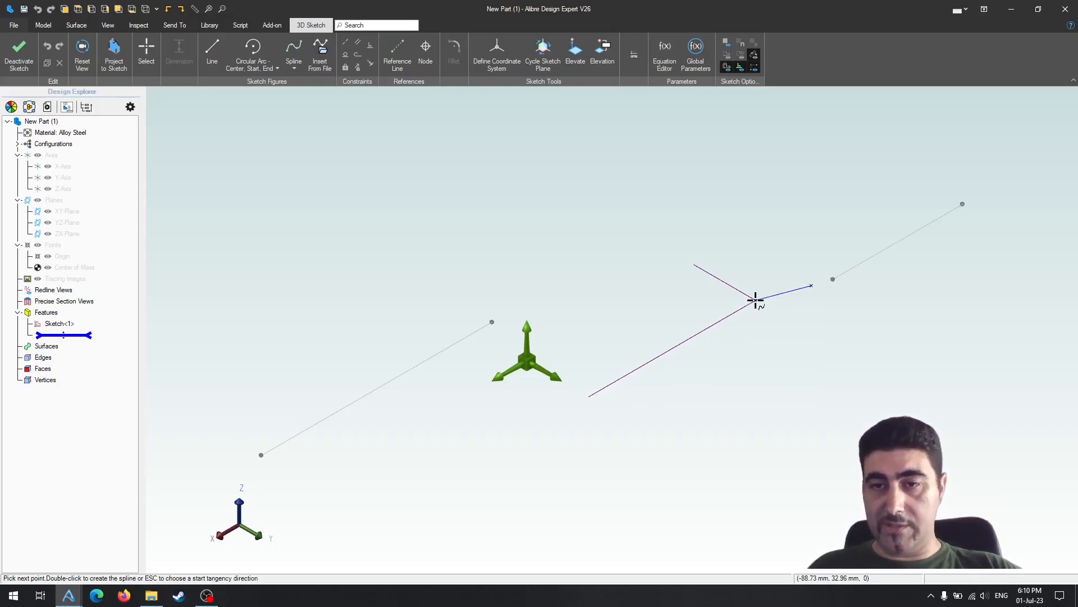
pyautogui.click(756, 300)
pyautogui.click(561, 289)
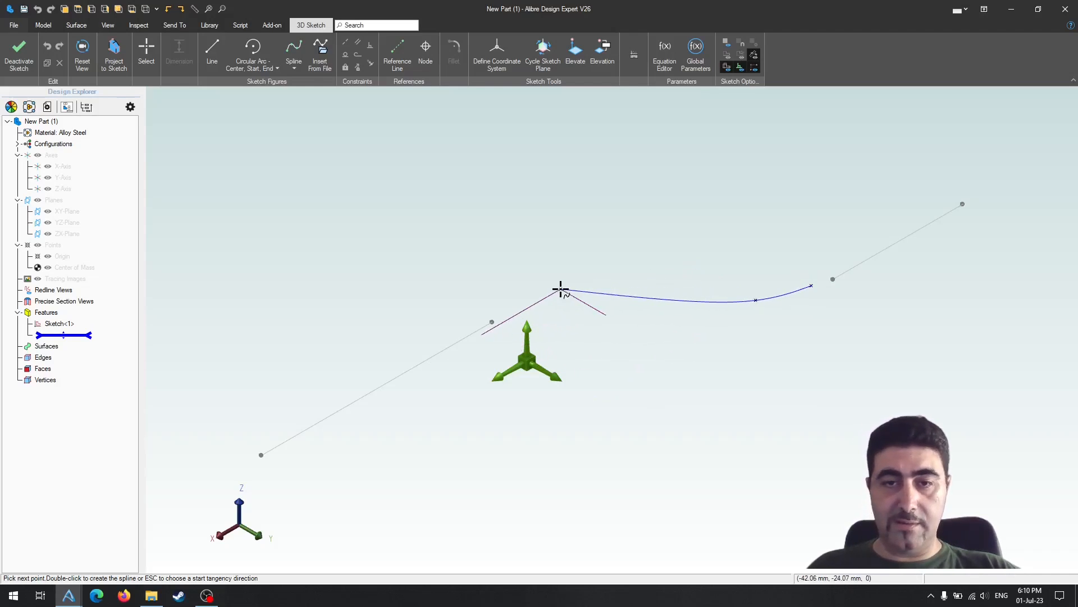
pyautogui.doubleClick(512, 307)
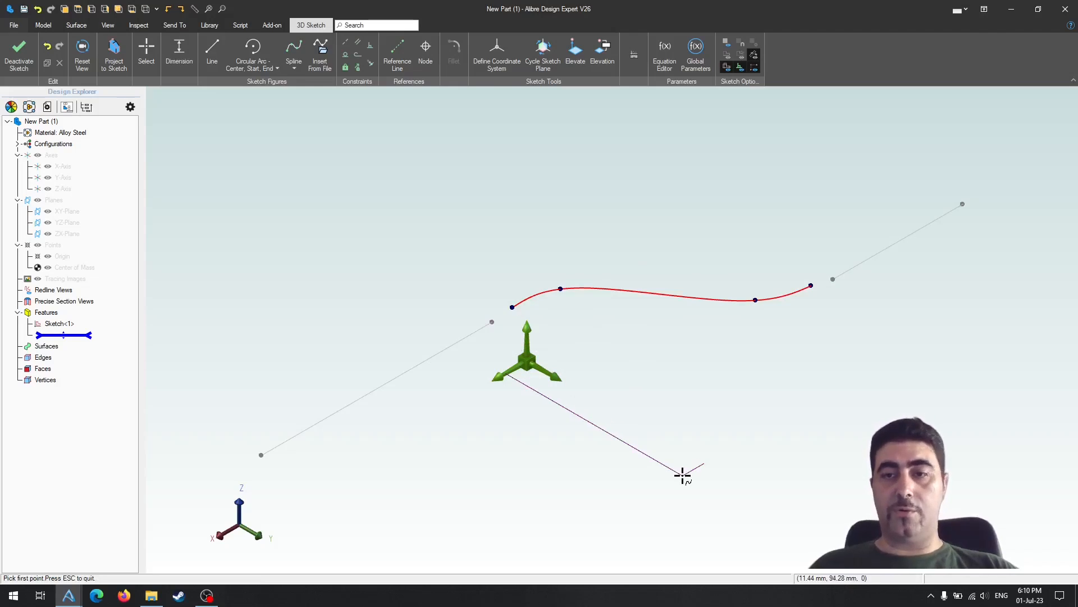
pyautogui.press('Escape')
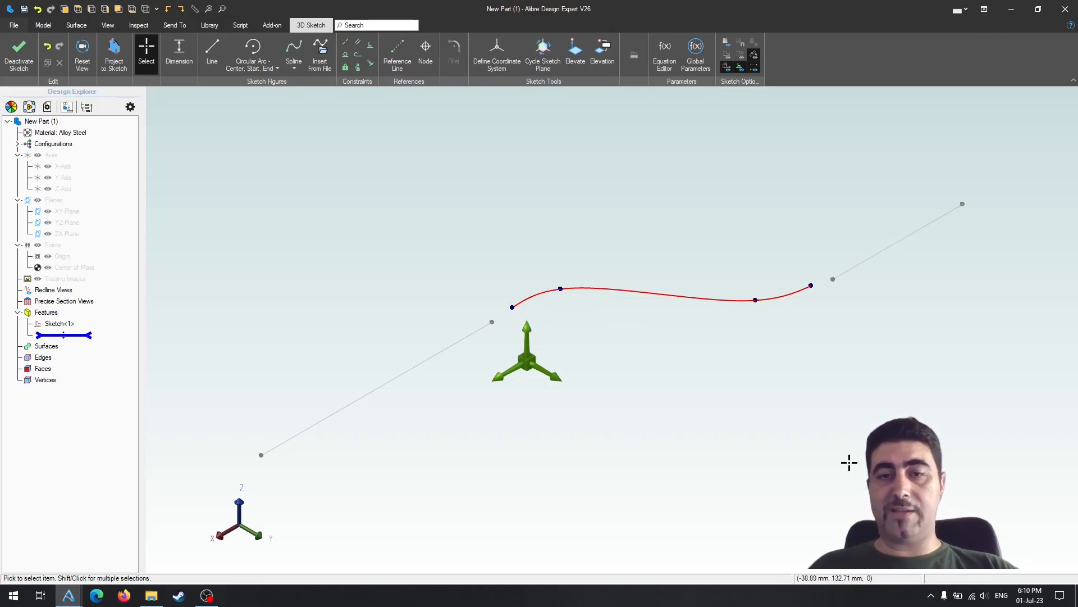
# Apply a tangent continuous constraint between the spline and the shorter upper line, and inspect the joint closely
pyautogui.click(355, 58)
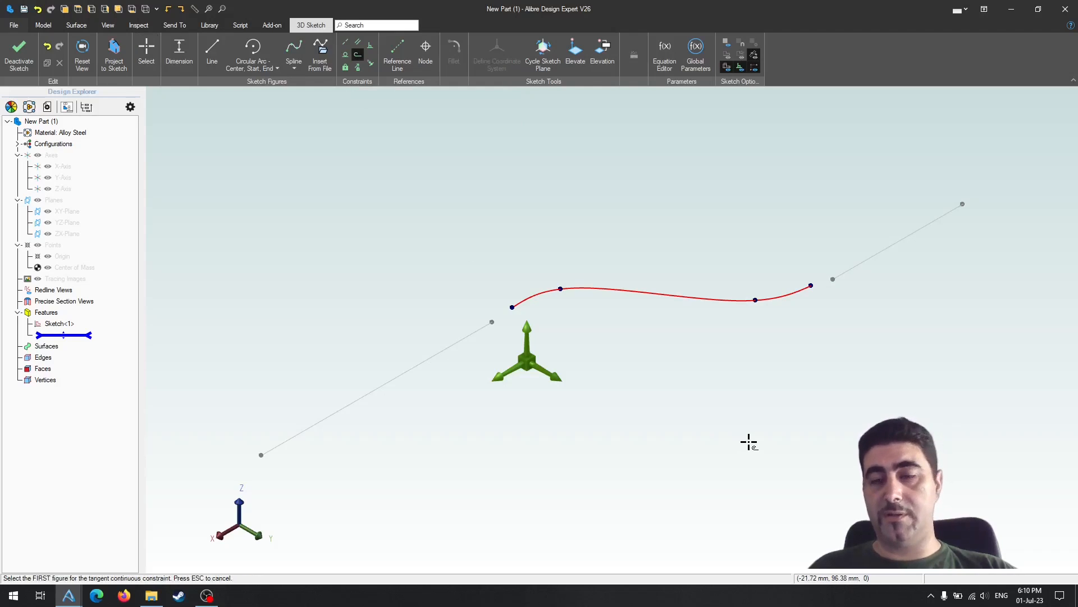
pyautogui.click(791, 290)
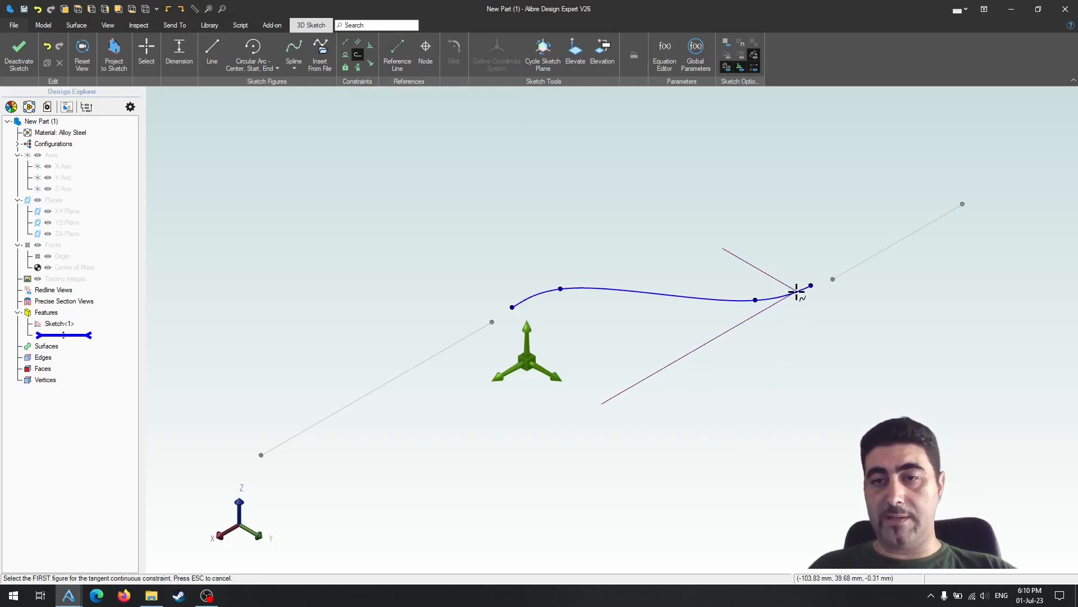
pyautogui.click(842, 274)
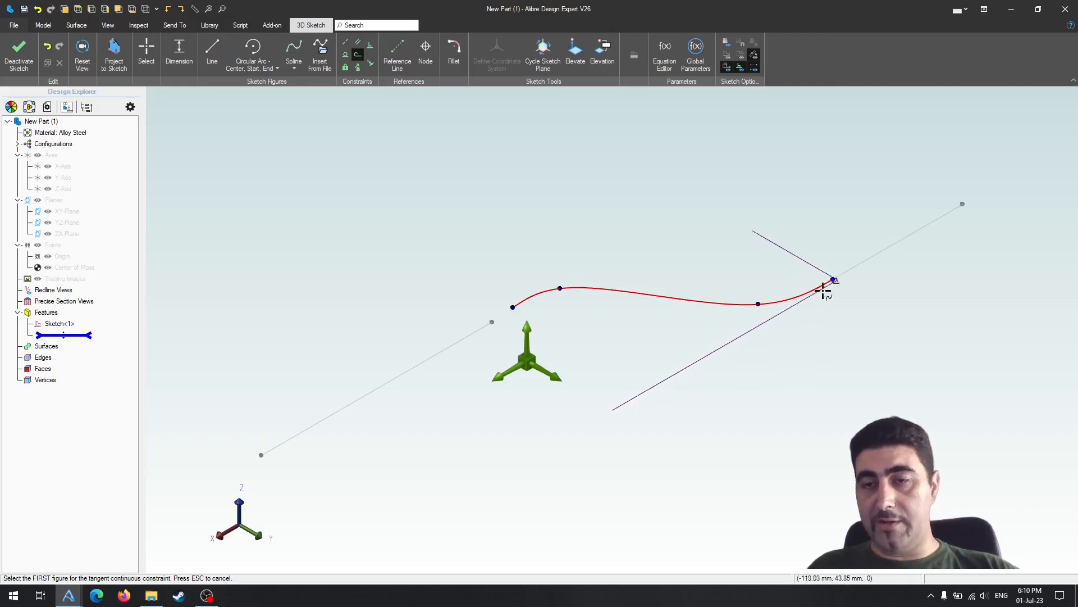
pyautogui.scroll(3, 833, 279)
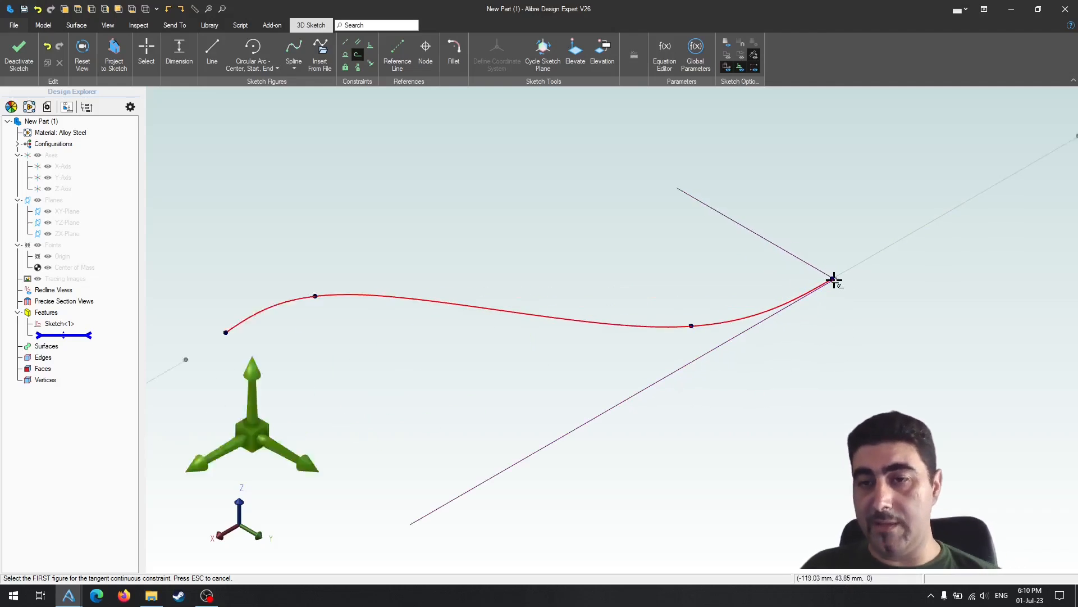
pyautogui.scroll(3, 912, 309)
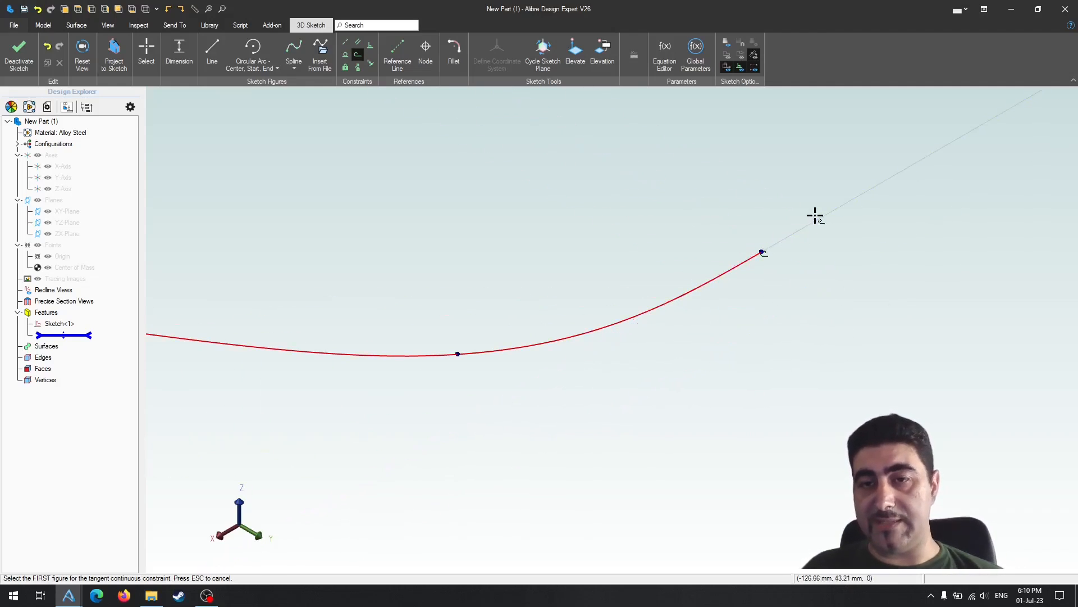
# Apply a tangent continuous constraint between the spline's other end and the longer lower line
pyautogui.scroll(-5, 766, 251)
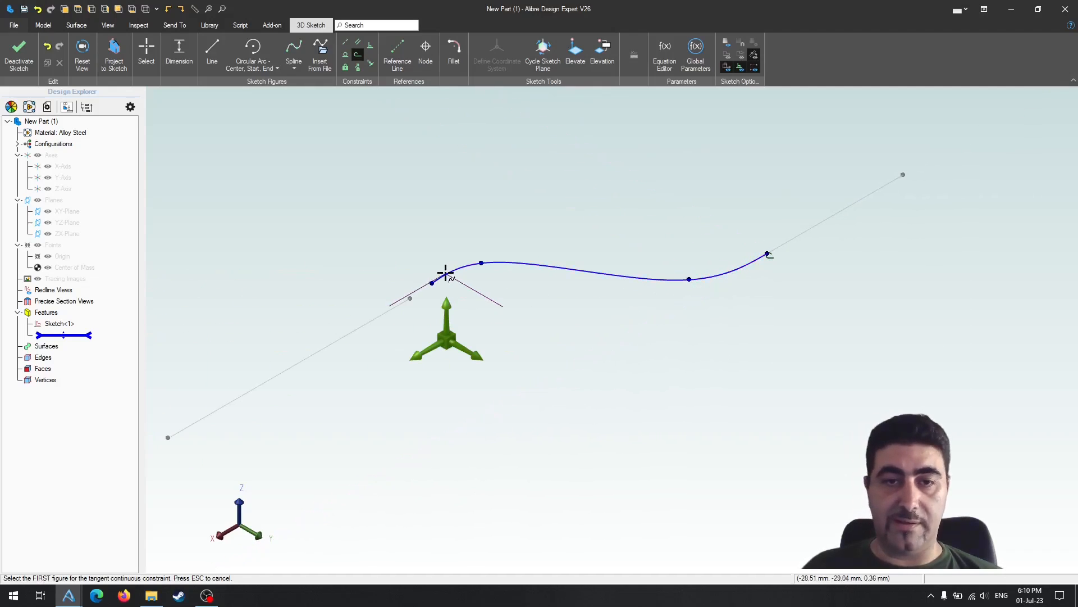
pyautogui.click(445, 272)
pyautogui.click(396, 304)
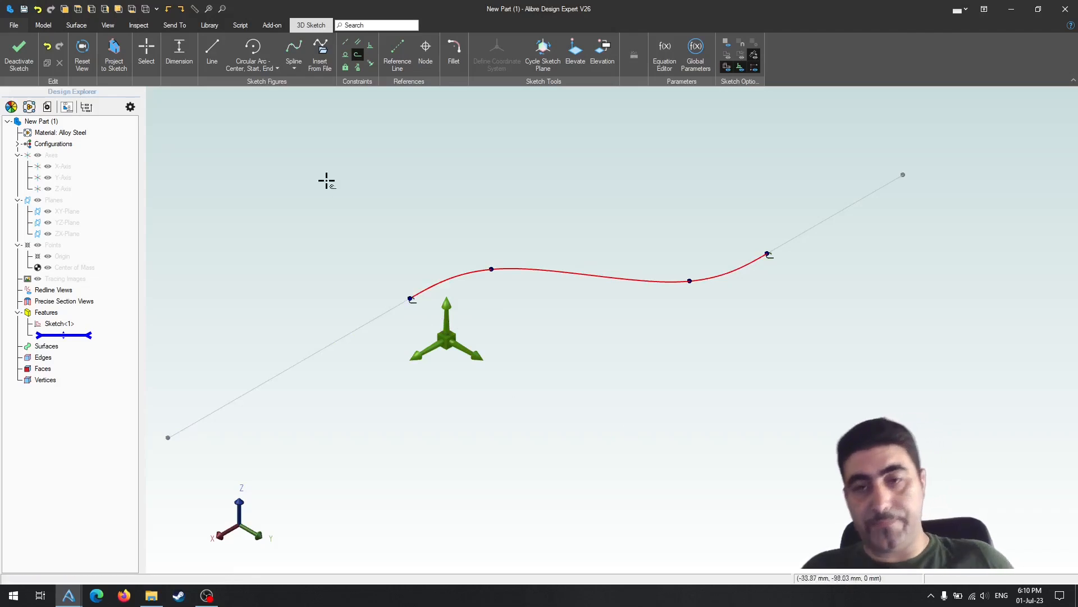
pyautogui.press('Escape')
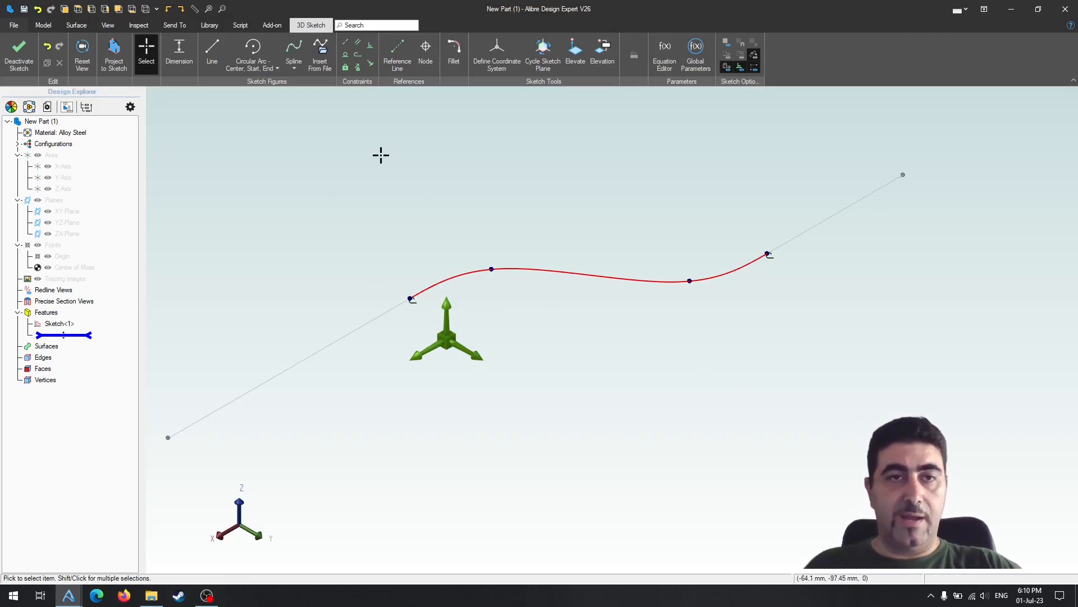
# Trace both reference lines with 3D sketch lines from the spline's ends to their outer endpoints, and finish the 3D sketch
pyautogui.click(211, 51)
pyautogui.scroll(-2, 612, 332)
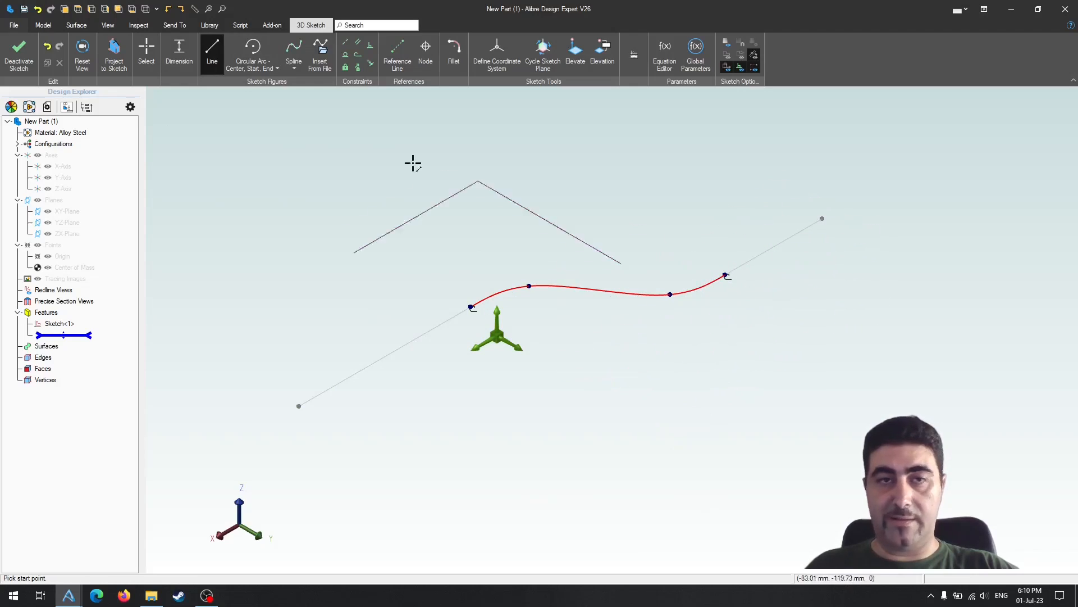
pyautogui.click(725, 276)
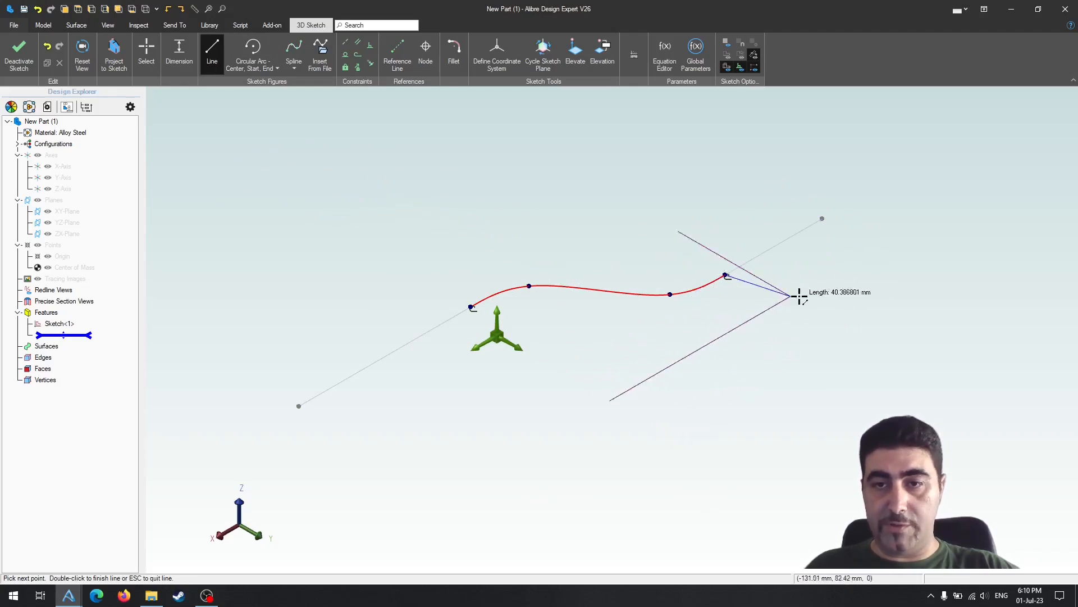
pyautogui.doubleClick(822, 219)
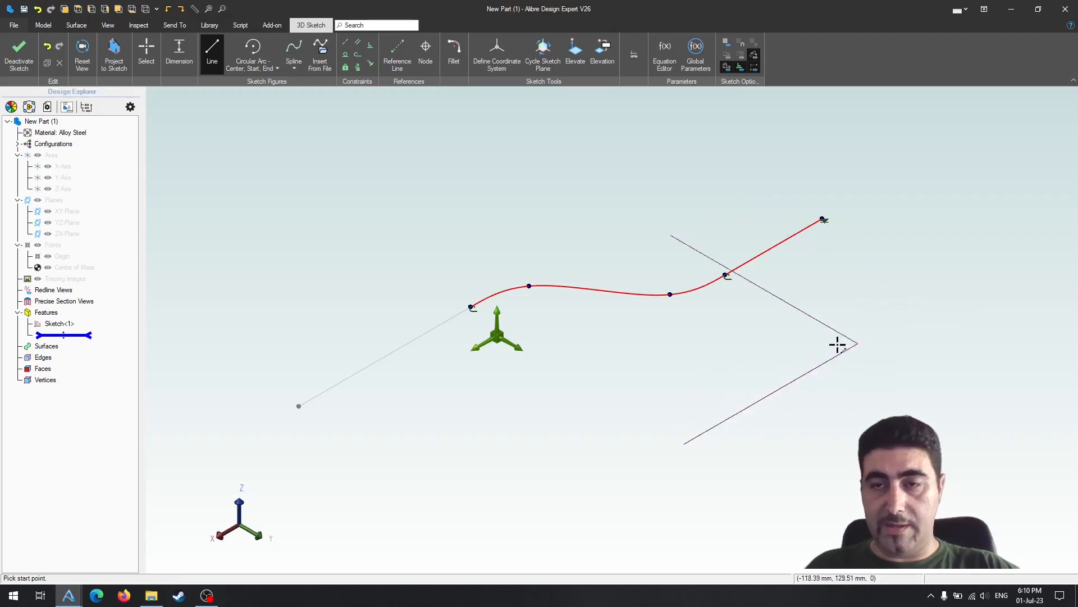
pyautogui.click(471, 306)
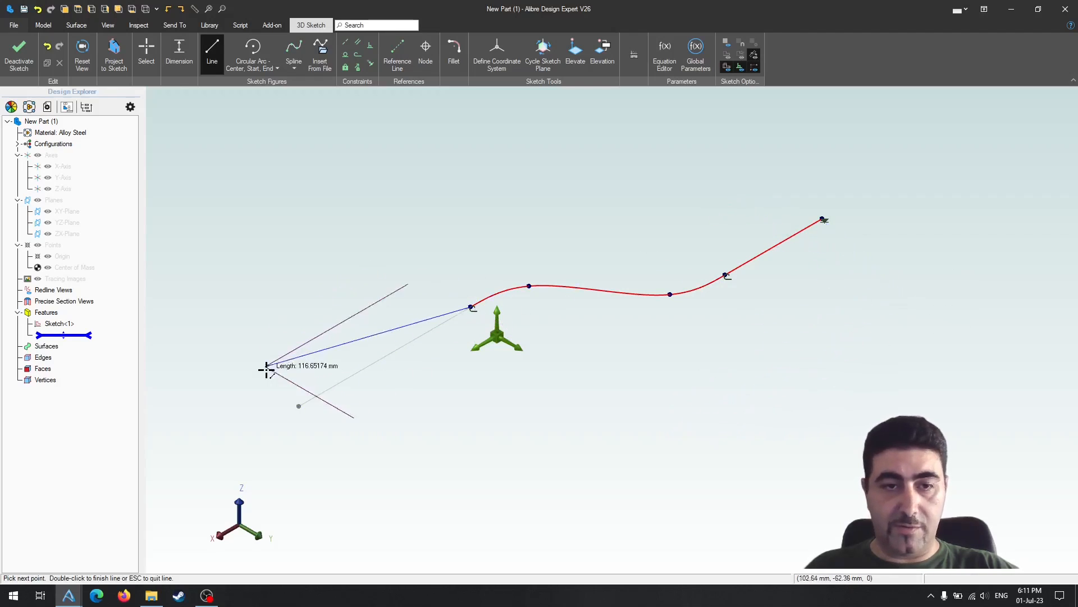
pyautogui.click(299, 406)
pyautogui.press('Escape')
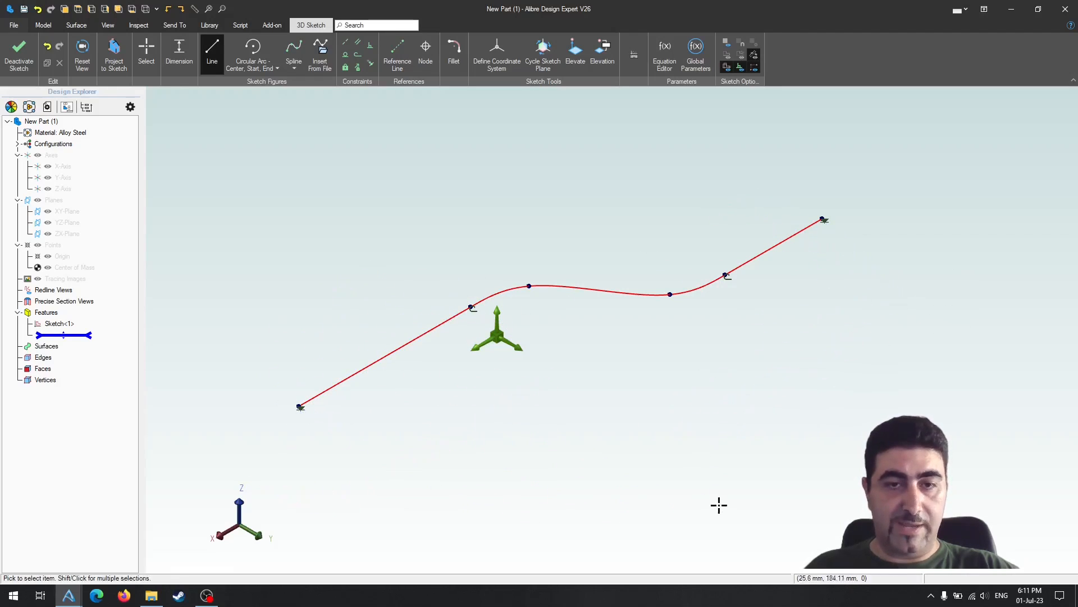
pyautogui.click(18, 53)
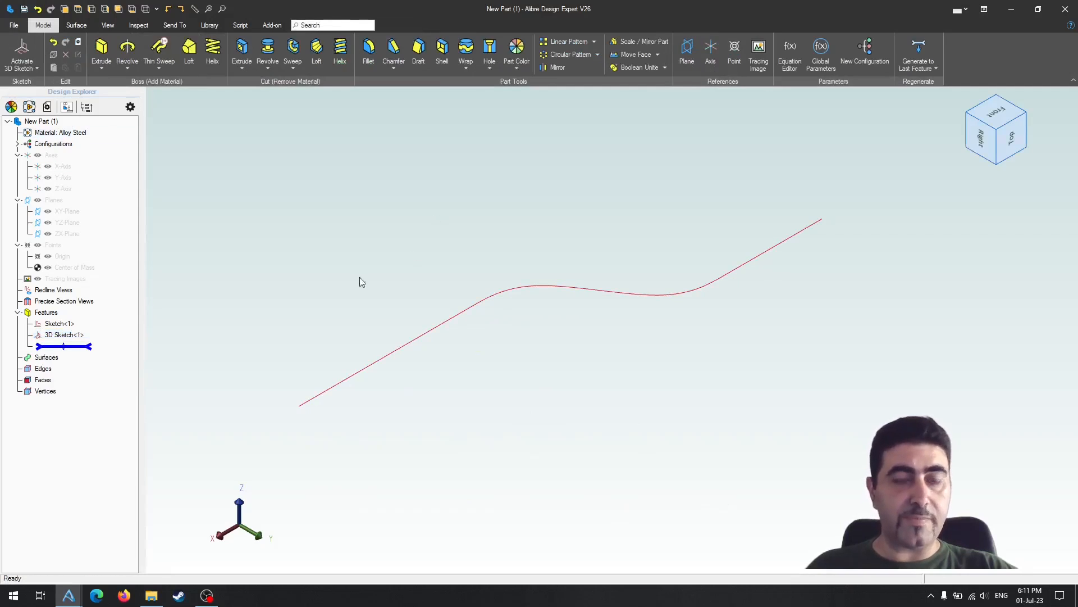
# Insert a reference plane along the 3D sketch at 100 percent of the path, at the longer line's outer end
pyautogui.moveTo(362, 282); pyautogui.dragTo(250, 226, button='middle')
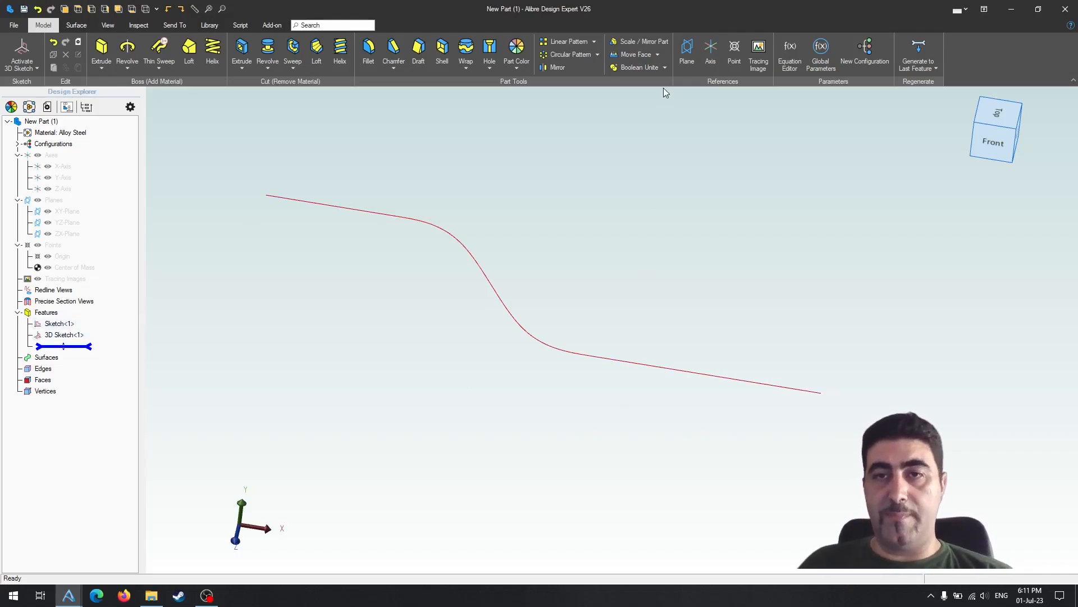
pyautogui.click(687, 49)
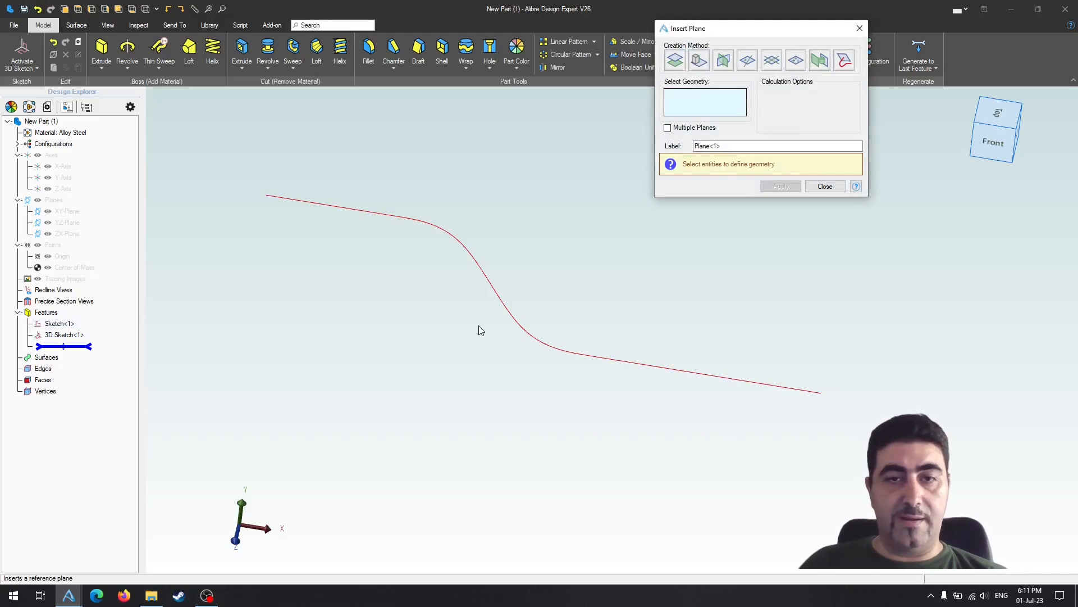
pyautogui.click(510, 309)
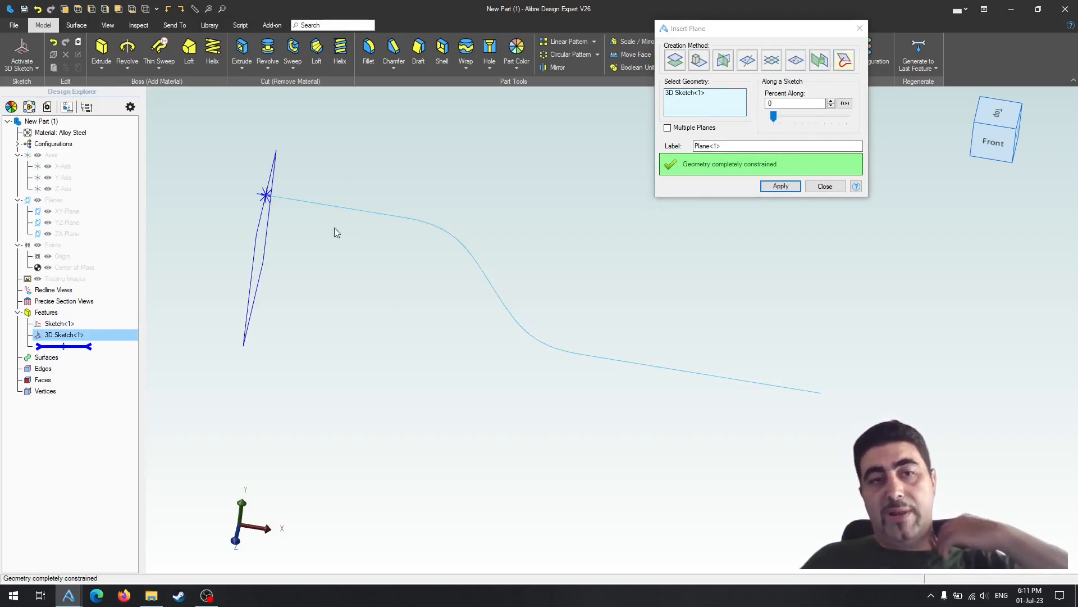
pyautogui.click(770, 103)
pyautogui.write('100')
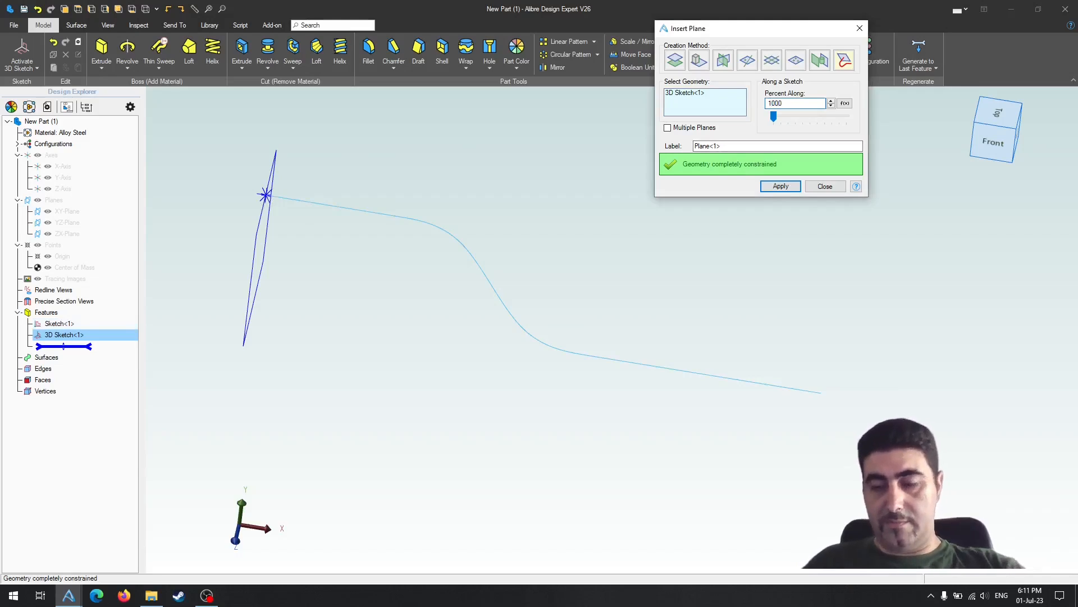
pyautogui.write('0')
pyautogui.click(751, 146)
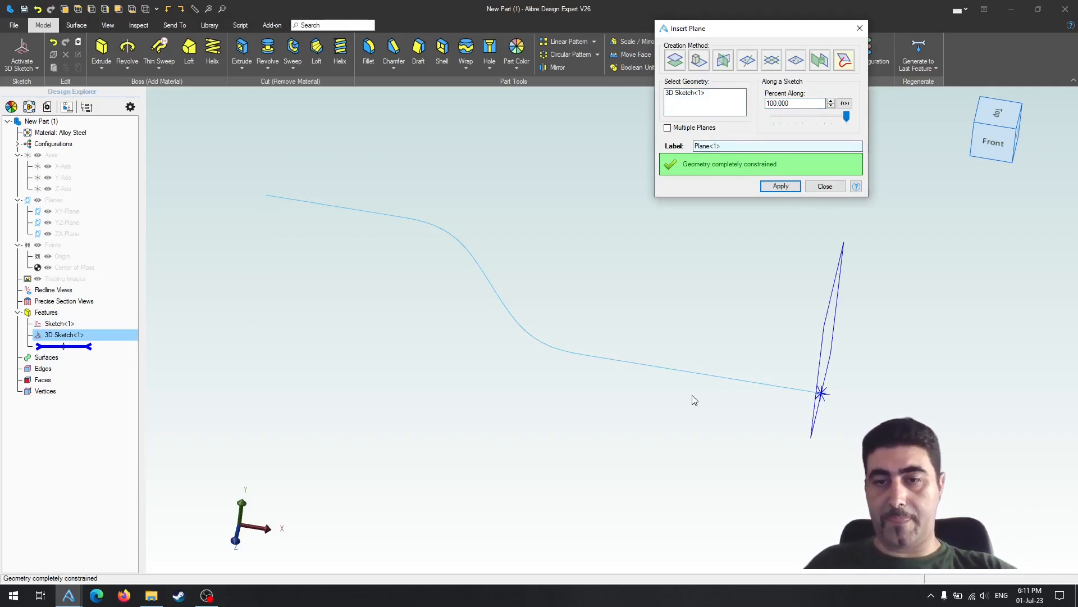
pyautogui.moveTo(695, 400); pyautogui.dragTo(601, 393, button='middle')
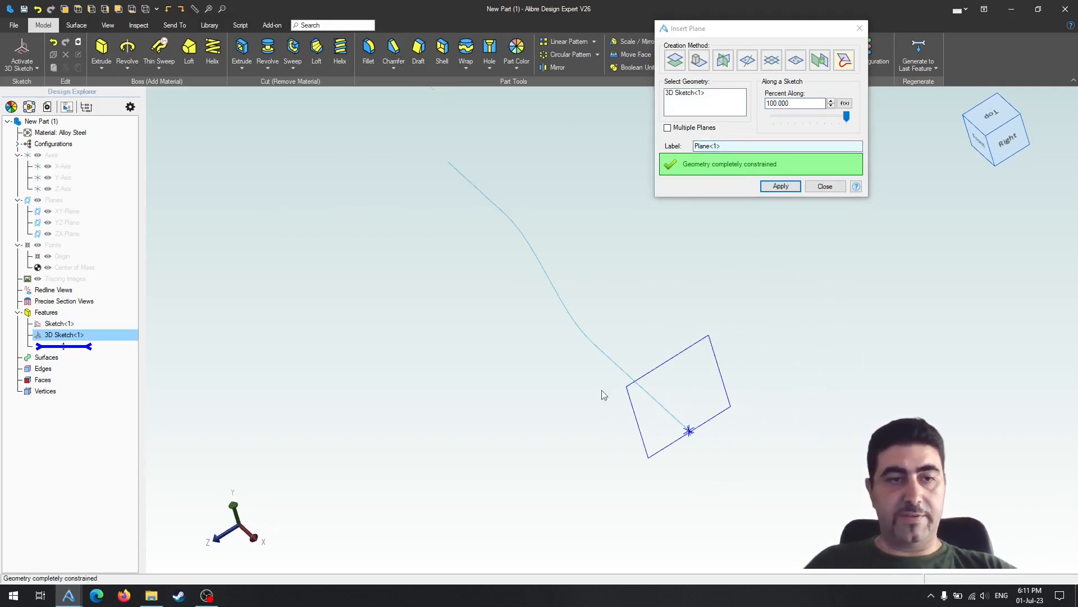
pyautogui.click(781, 186)
pyautogui.click(63, 358)
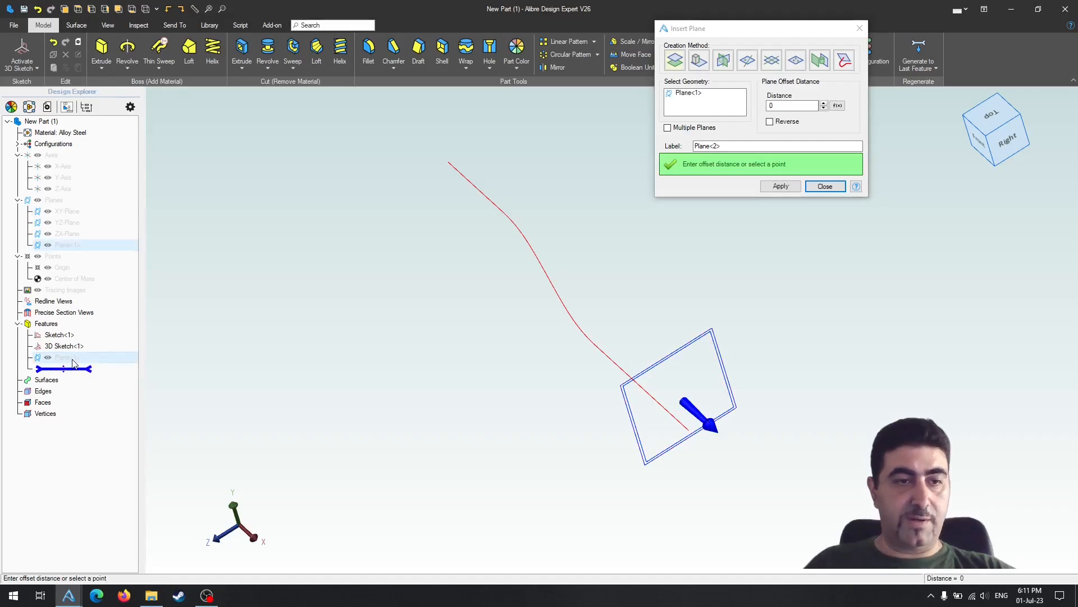
pyautogui.click(837, 189)
# Start a 2D sketch on the new end plane and draw a circle about 8.2 mm in diameter centred on the path's endpoint
pyautogui.click(56, 359)
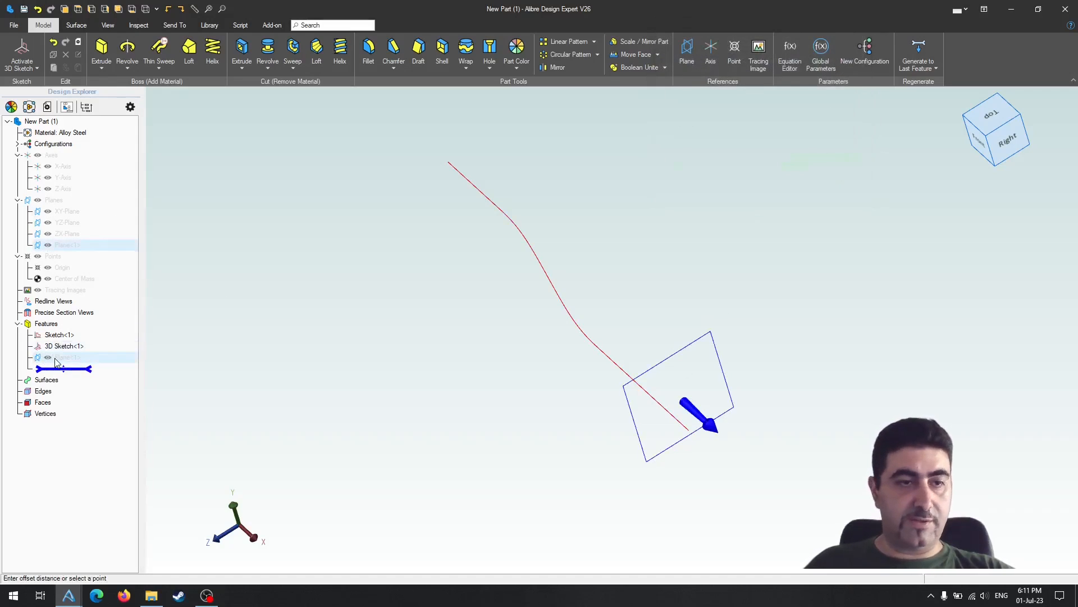
pyautogui.hotkey('ctrl', 'k')
pyautogui.press('c')
pyautogui.click(612, 532)
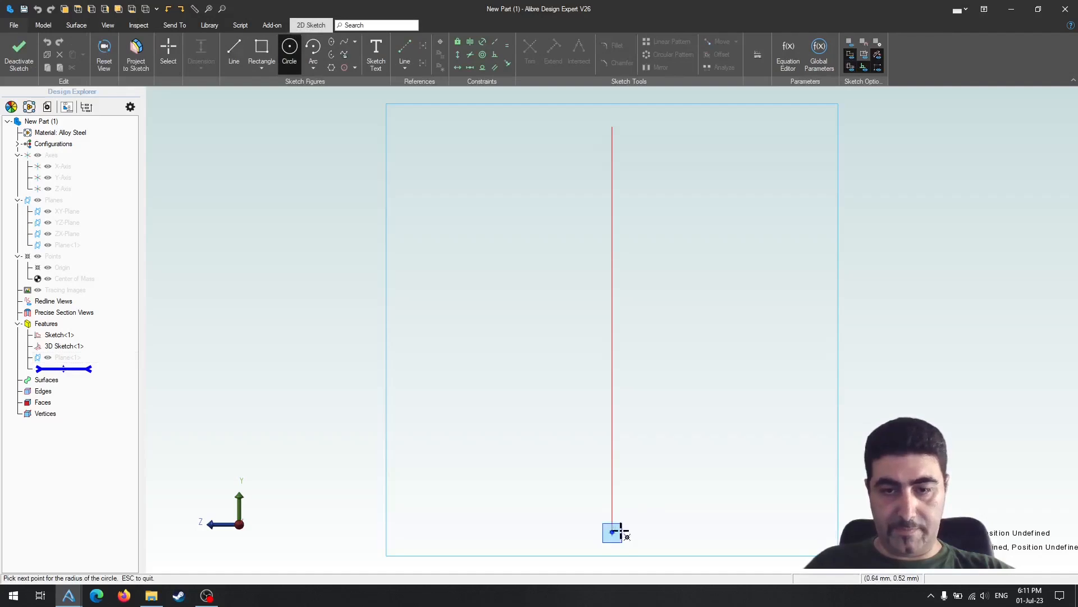
pyautogui.click(636, 533)
pyautogui.press('Escape')
# Dimension the circle's diameter to 8 mm and finish the sketch
pyautogui.scroll(-2, 543, 433)
pyautogui.scroll(2, 607, 545)
pyautogui.press('d')
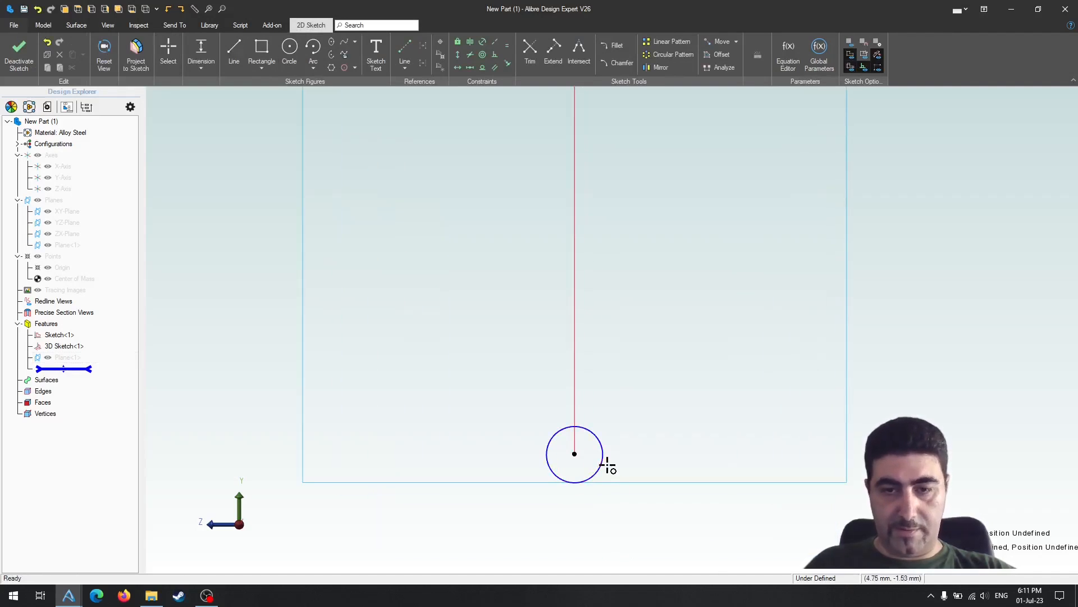
pyautogui.click(602, 464)
pyautogui.click(642, 416)
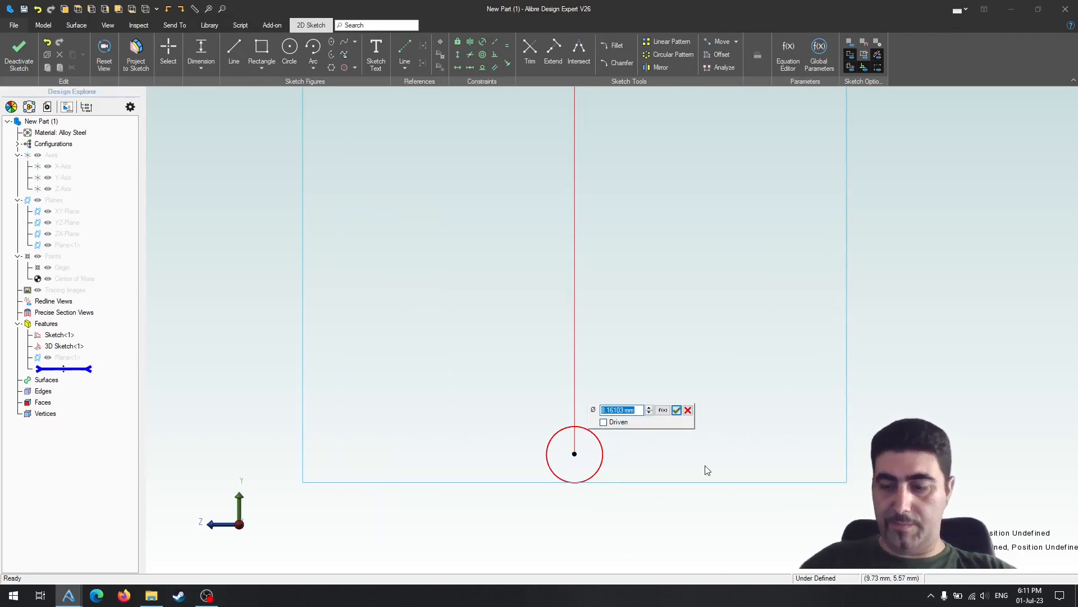
pyautogui.write('8')
pyautogui.press('Return')
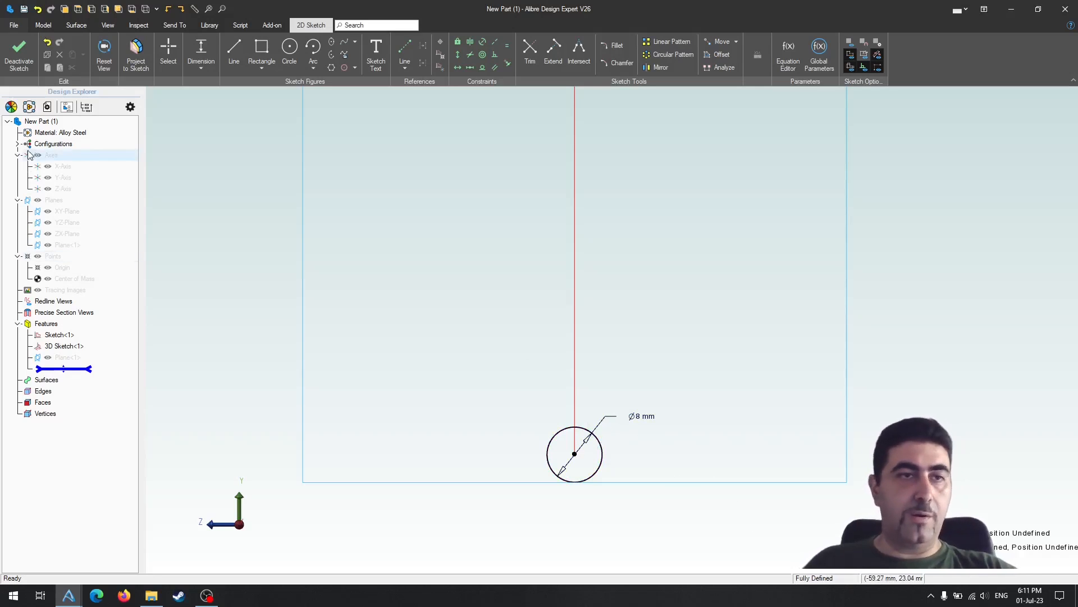
pyautogui.click(19, 53)
# Set up a thin sweep boss with the circle sketch at the path's end as the profile
pyautogui.moveTo(507, 338); pyautogui.dragTo(486, 370, button='middle')
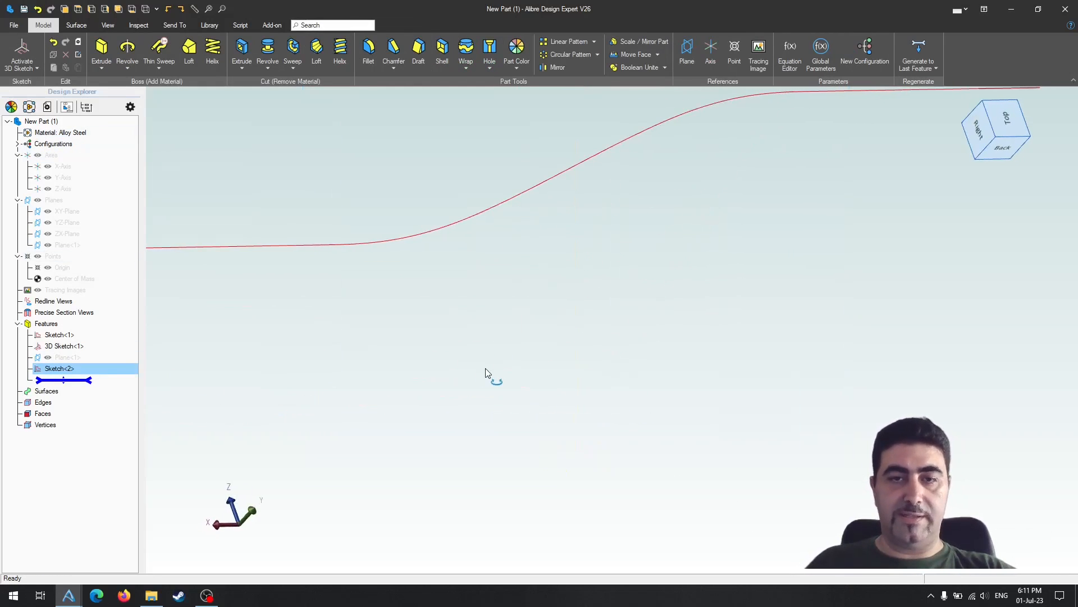
pyautogui.scroll(-3, 796, 364)
pyautogui.scroll(3, 268, 208)
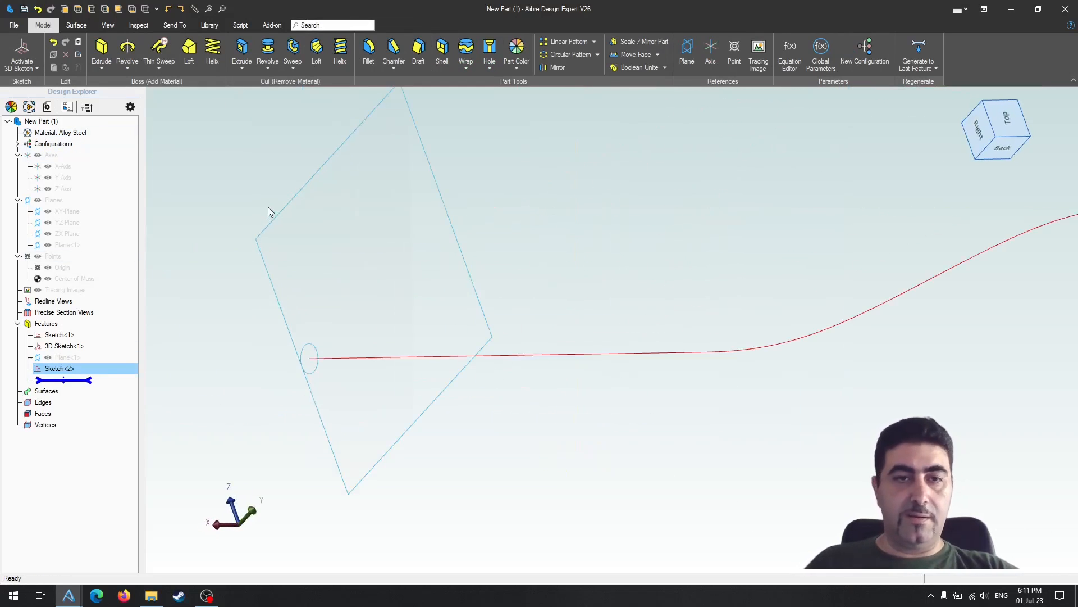
pyautogui.click(159, 51)
pyautogui.click(300, 364)
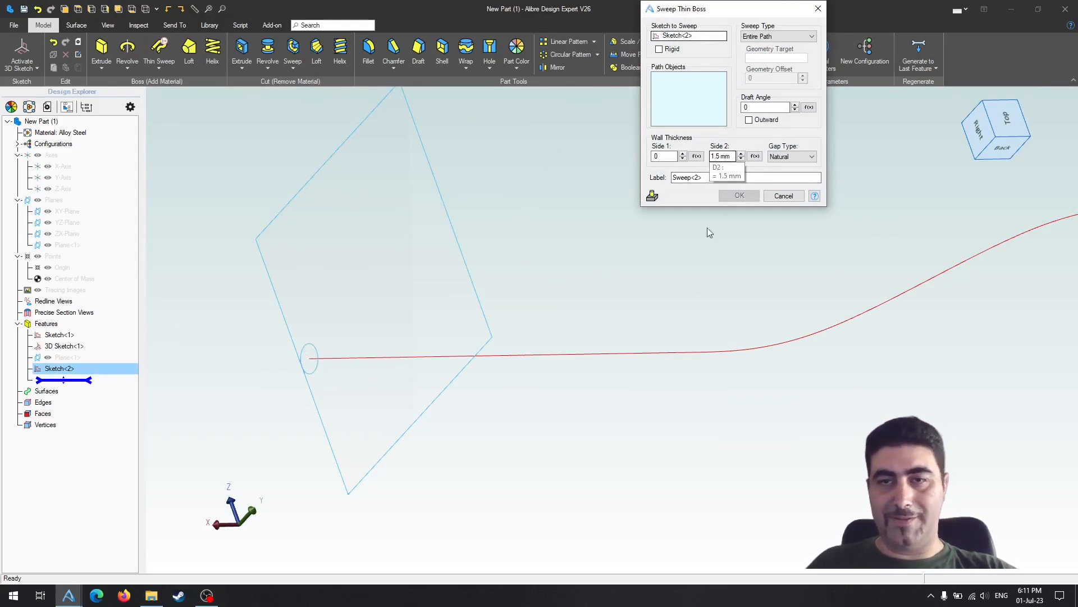
# Try the original 2D line sketch as the sweep path, and remove it from the path objects
pyautogui.click(624, 360)
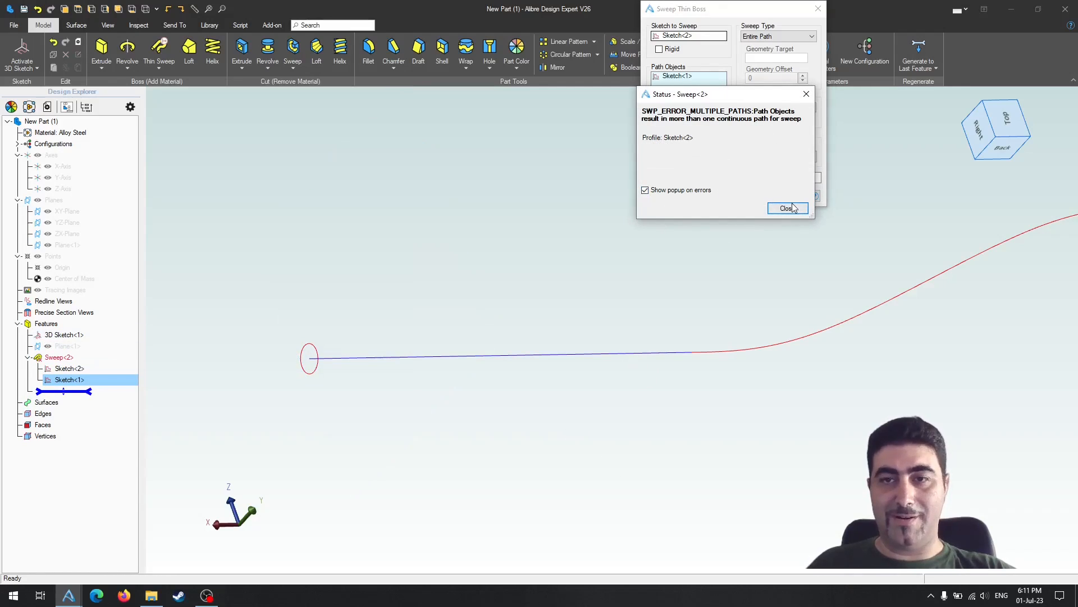
pyautogui.click(788, 208)
pyautogui.rightClick(686, 89)
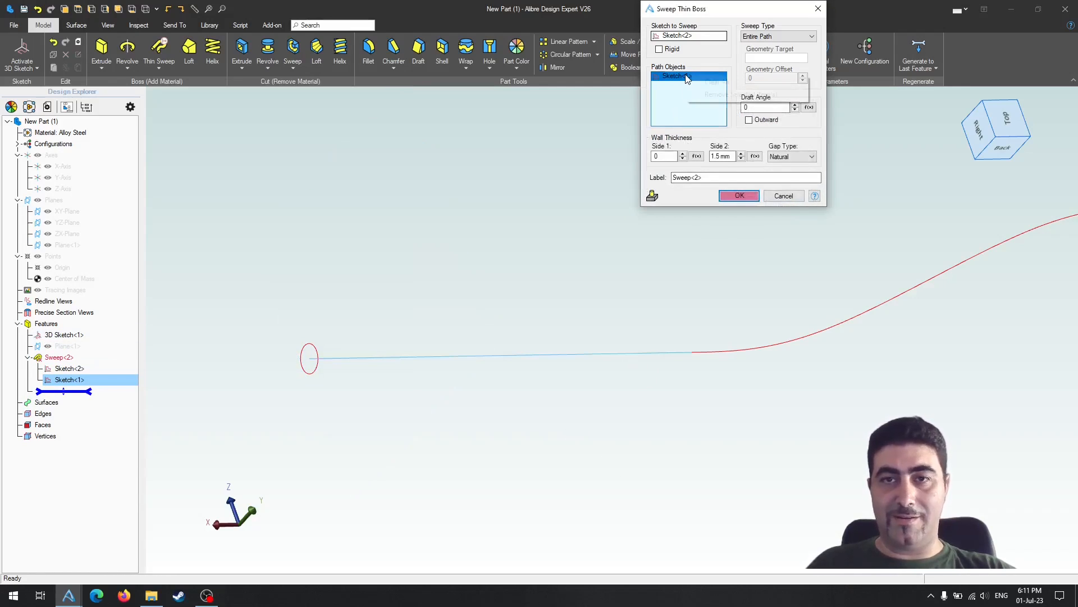
pyautogui.click(724, 93)
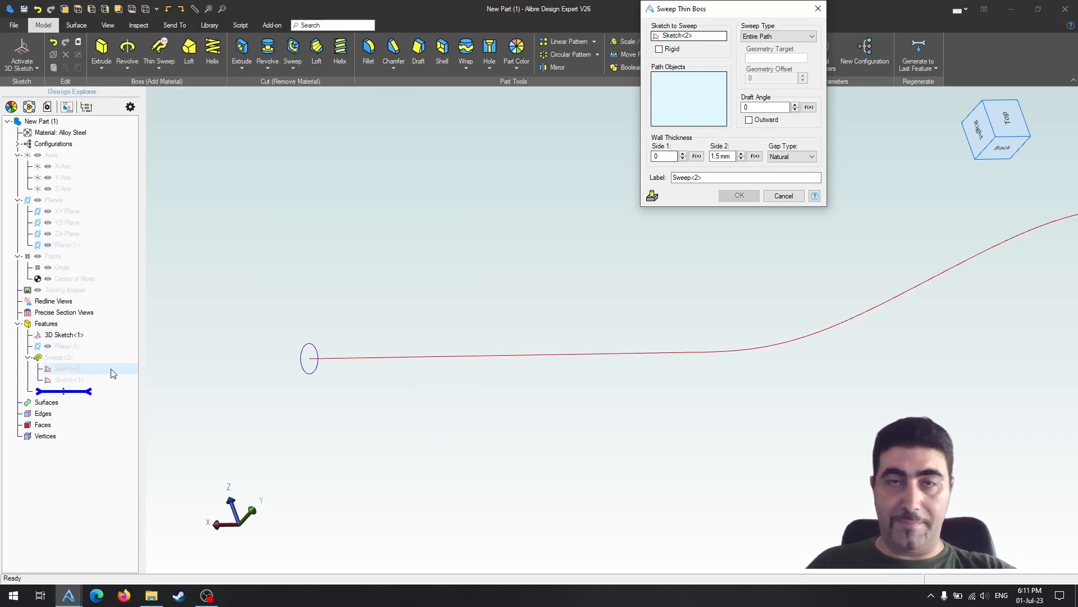
# Use the 3D sketch as the path and complete the thin sweep along the entire path with a 1.5 mm wall on side 2
pyautogui.click(84, 335)
pyautogui.moveTo(808, 401); pyautogui.dragTo(722, 269, button='middle')
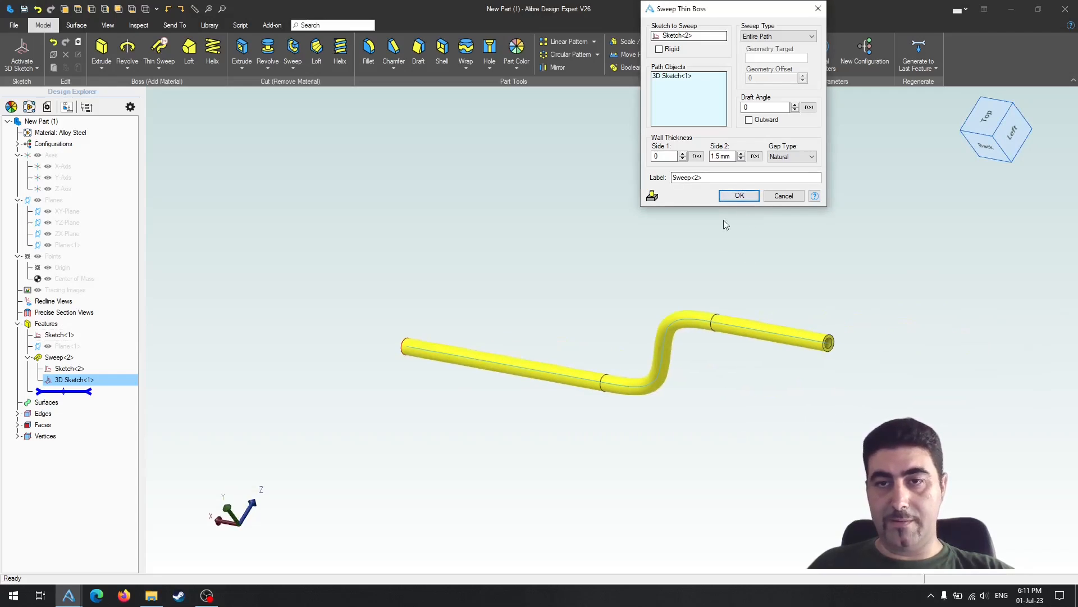
pyautogui.click(739, 196)
pyautogui.moveTo(705, 433); pyautogui.dragTo(458, 387, button='middle')
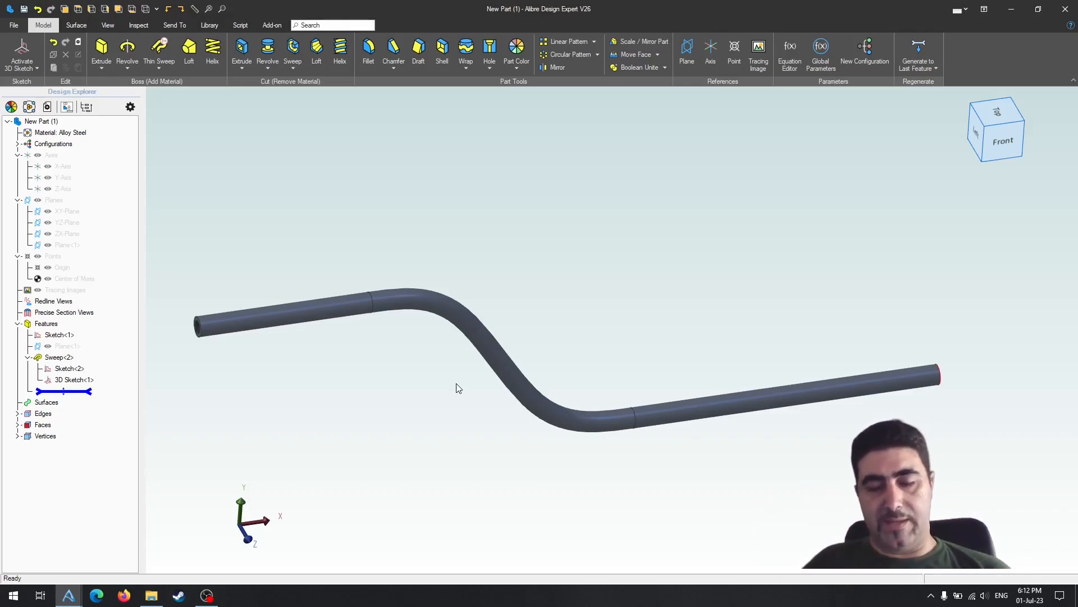
pyautogui.scroll(-3, 696, 277)
pyautogui.moveTo(674, 366); pyautogui.dragTo(630, 278, button='middle')
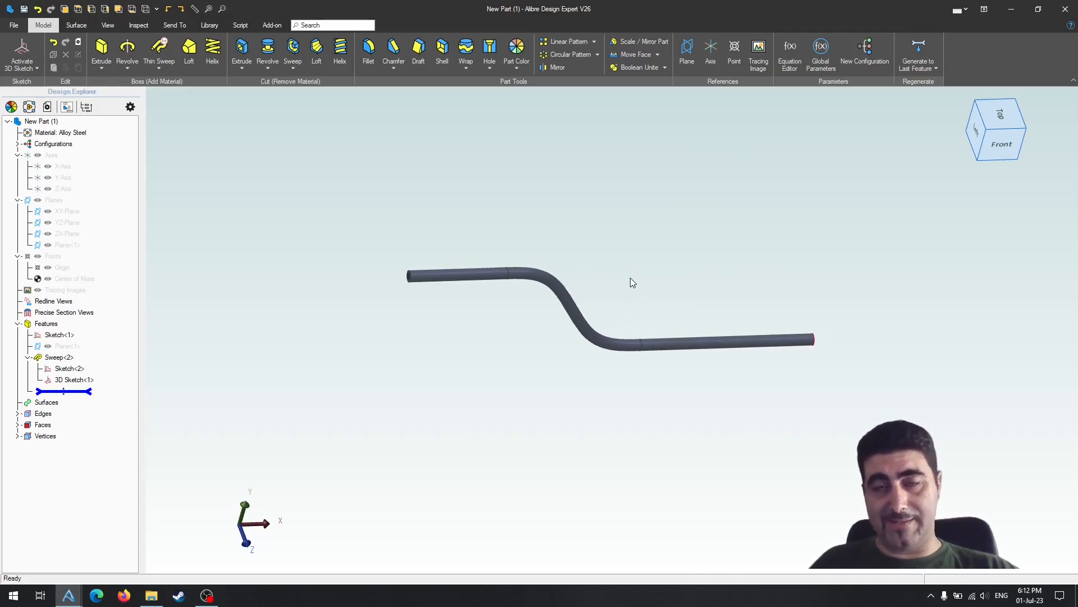